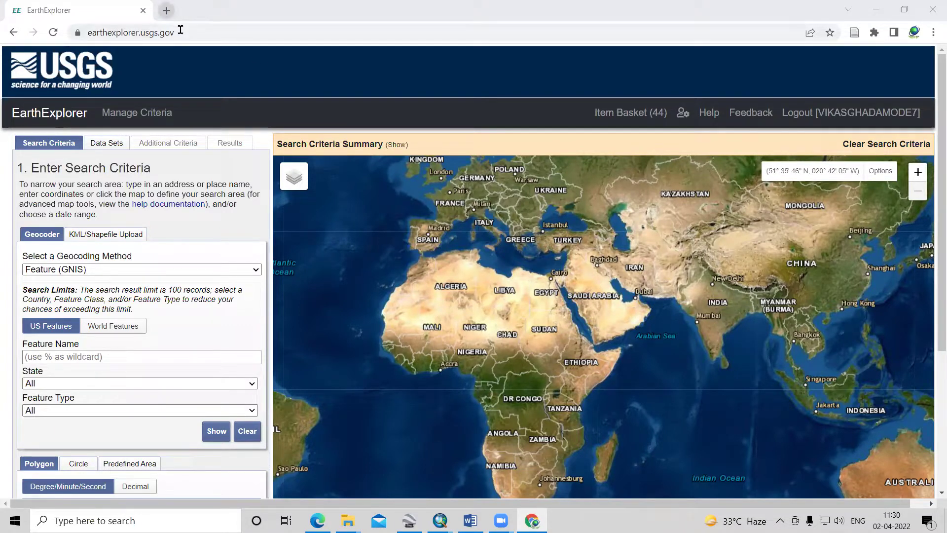
Step: Open USGS EarthExplorer in a new tab via a Google search for 'usgs earth explorer'
click(223, 35)
click(223, 36)
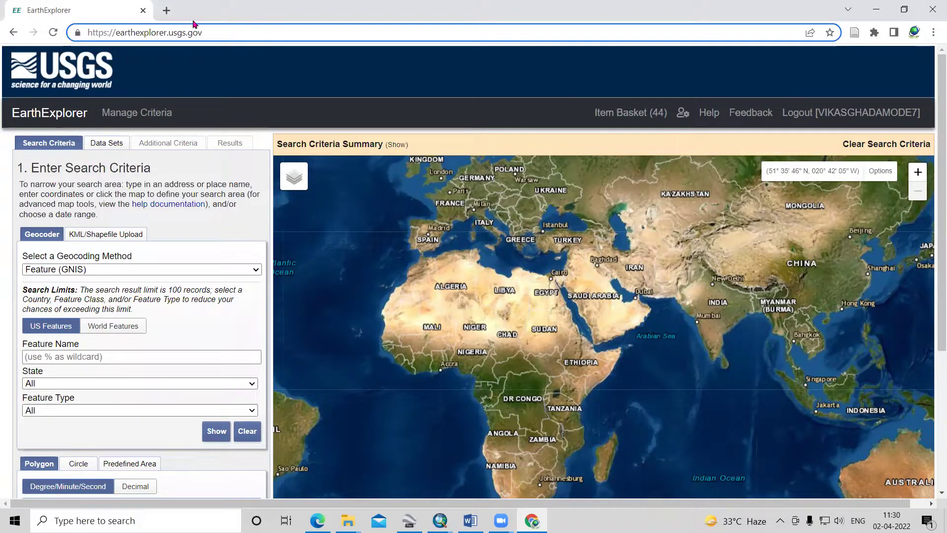
click(166, 10)
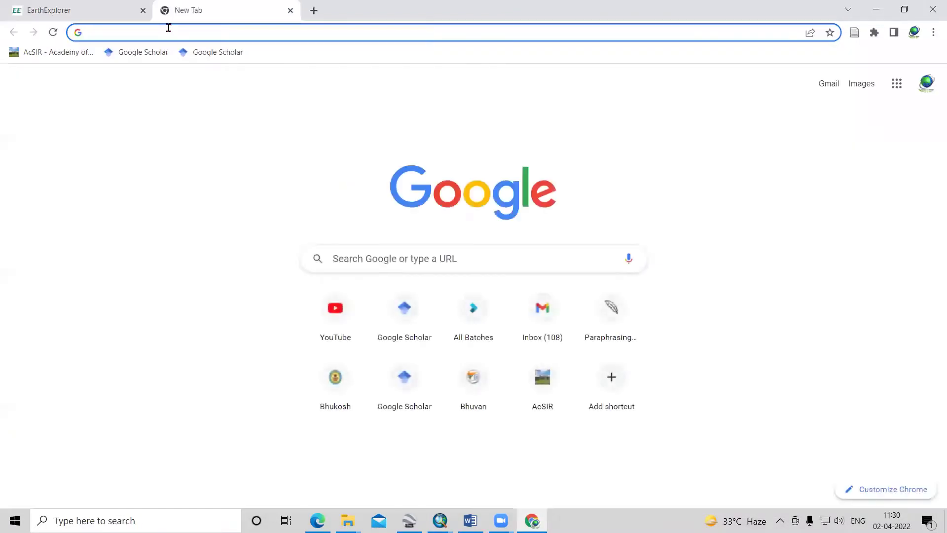
text(usgs earth)
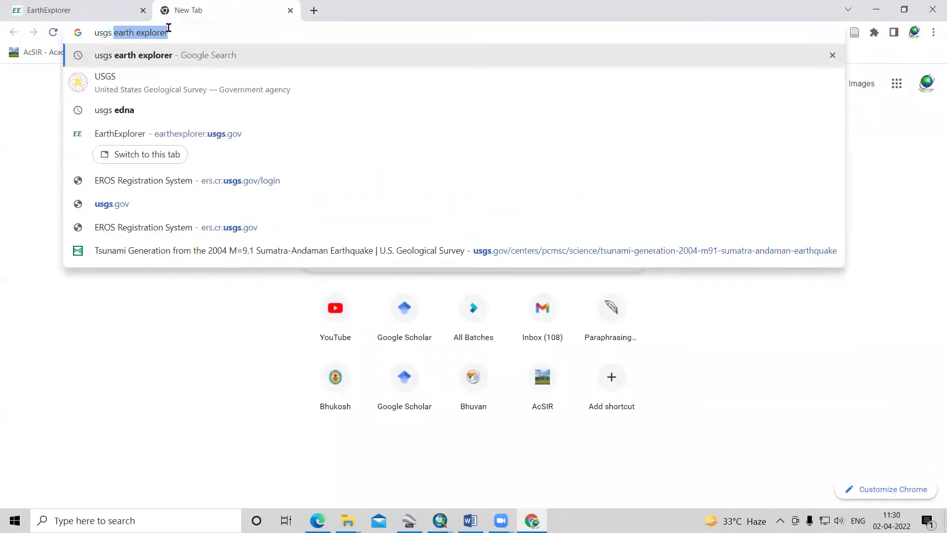
click(200, 55)
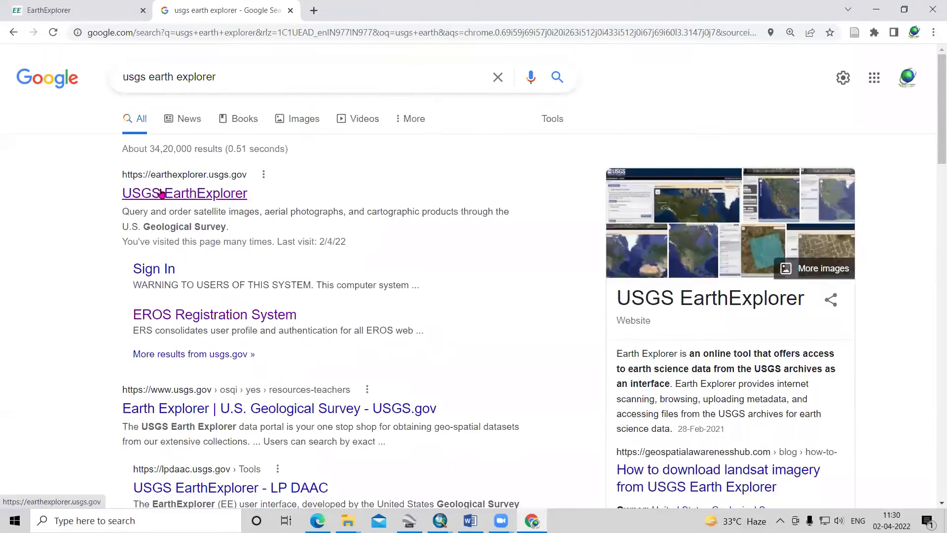
click(162, 193)
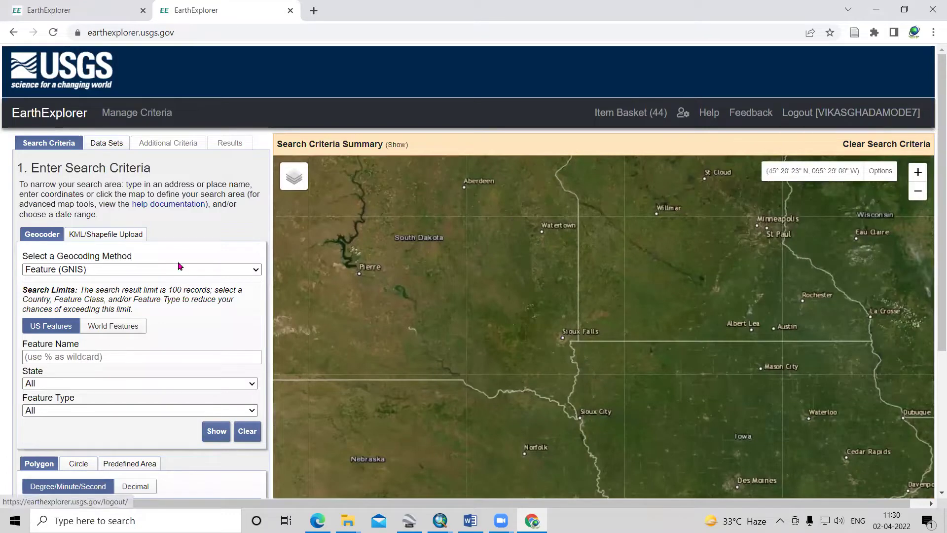
Step: Set the Geocoding Method to Address/Place
click(130, 271)
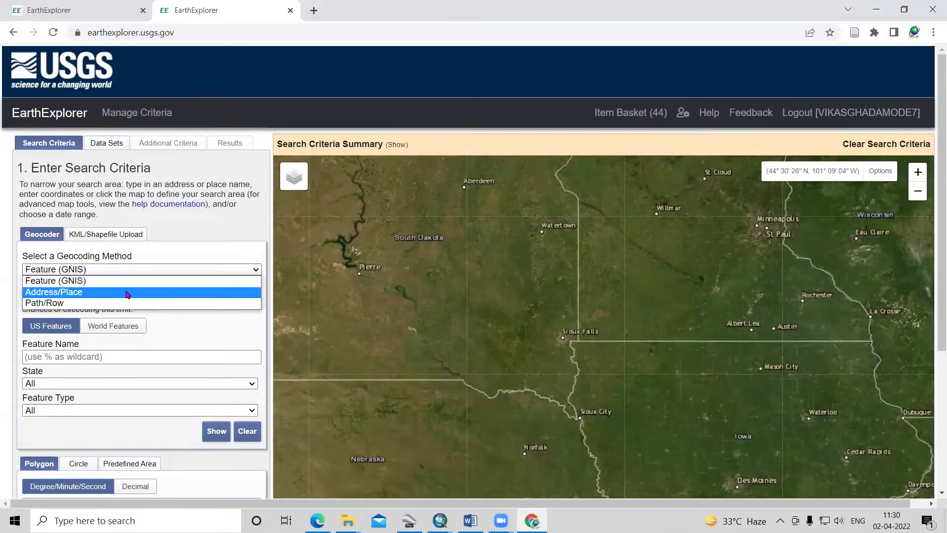
click(128, 292)
scroll(130, 298, down, 1)
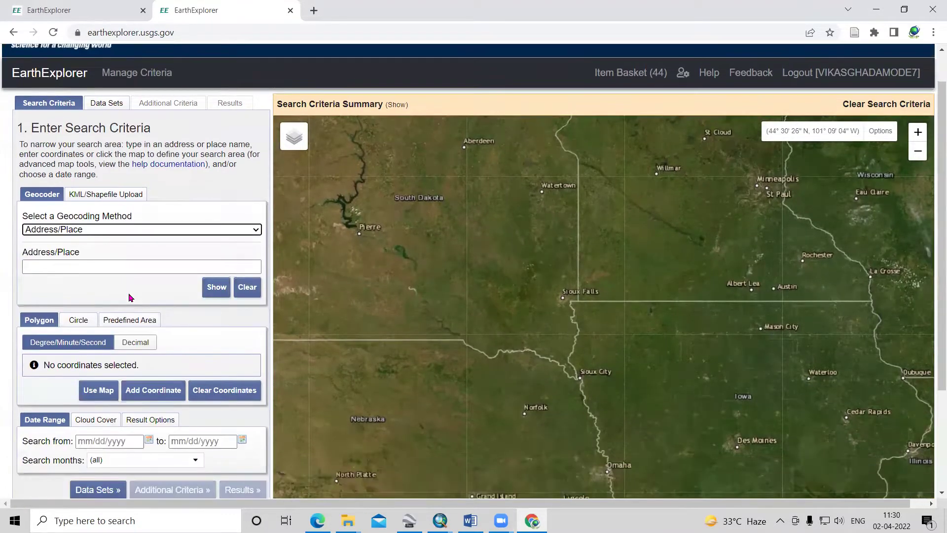
scroll(121, 246, down, 1)
Step: Look up 'mumbai' and mark the Mumbai, Maharashtra, India result (19.0760, 72.8777) on the map
click(121, 245)
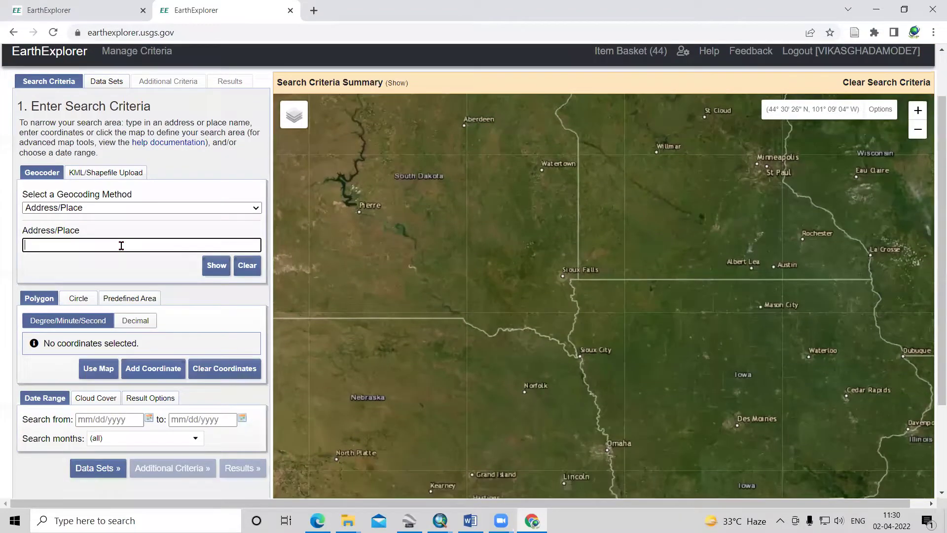
click(151, 368)
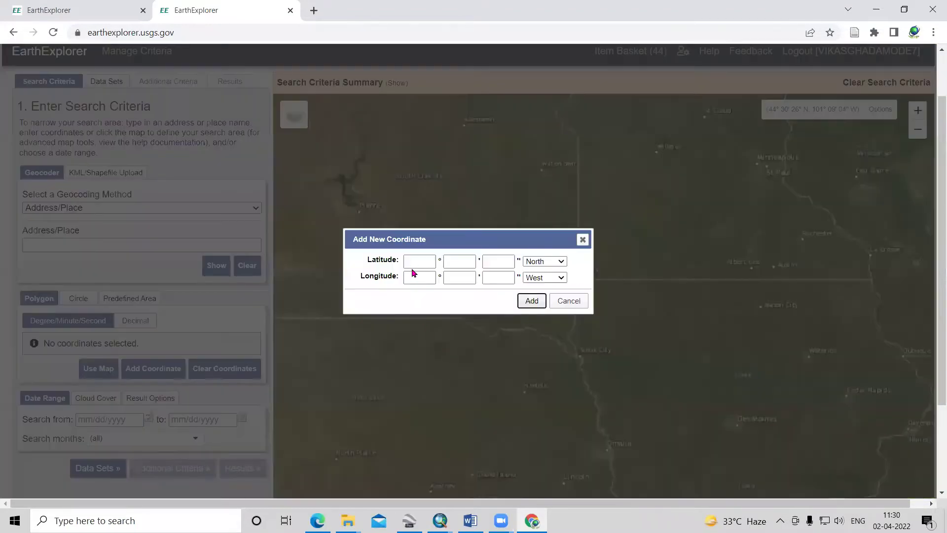
click(582, 239)
click(187, 245)
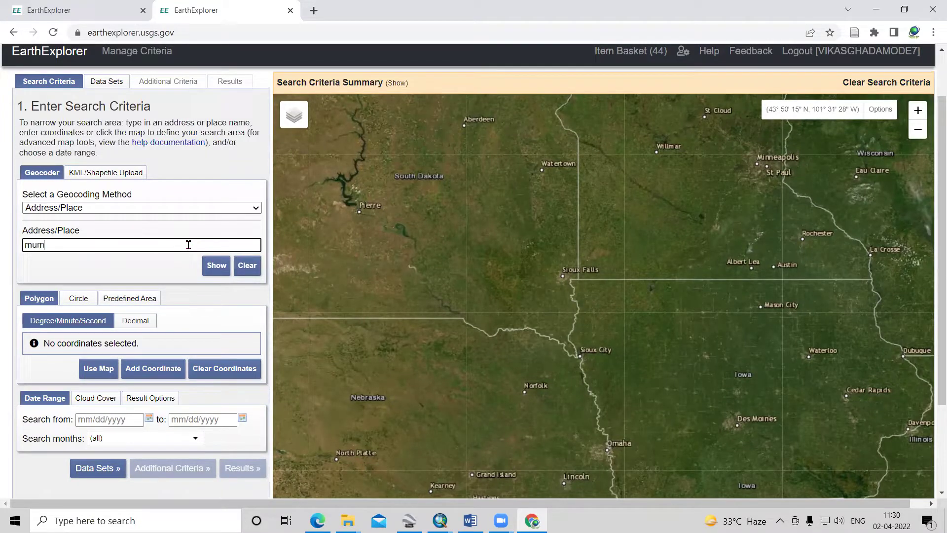
click(217, 267)
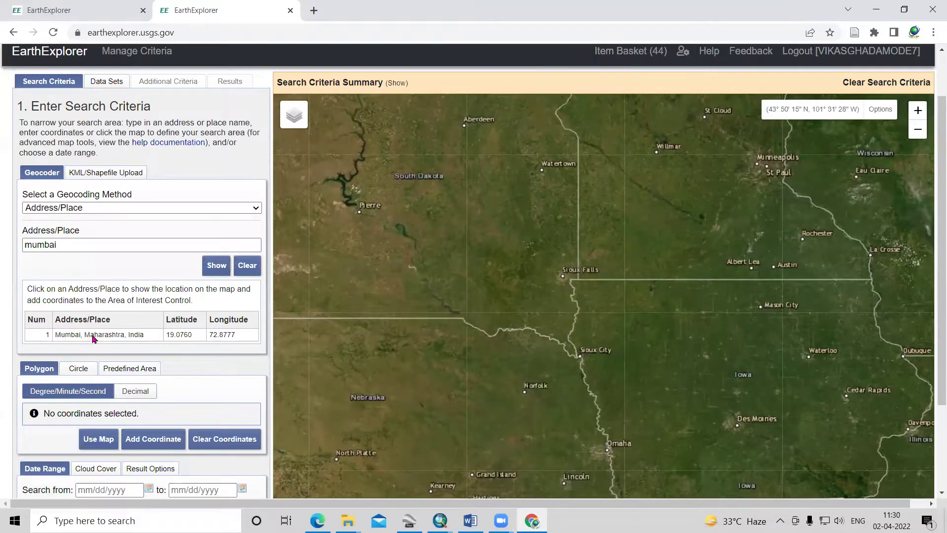
click(93, 335)
Step: Outline a five-point polygon around Mumbai via Bhiwandi, Karjat and the coast, then go to Data Sets
scroll(602, 310, up, 3)
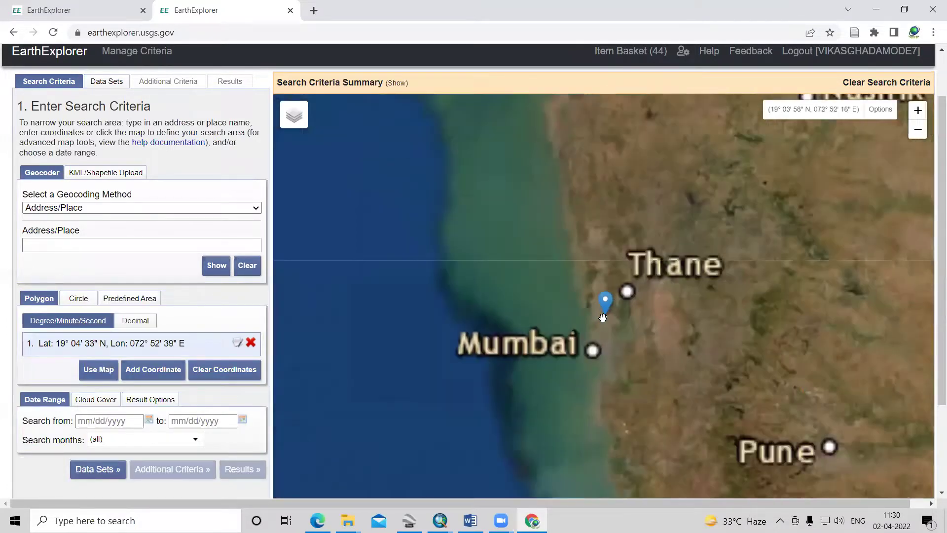
scroll(610, 308, down, 2)
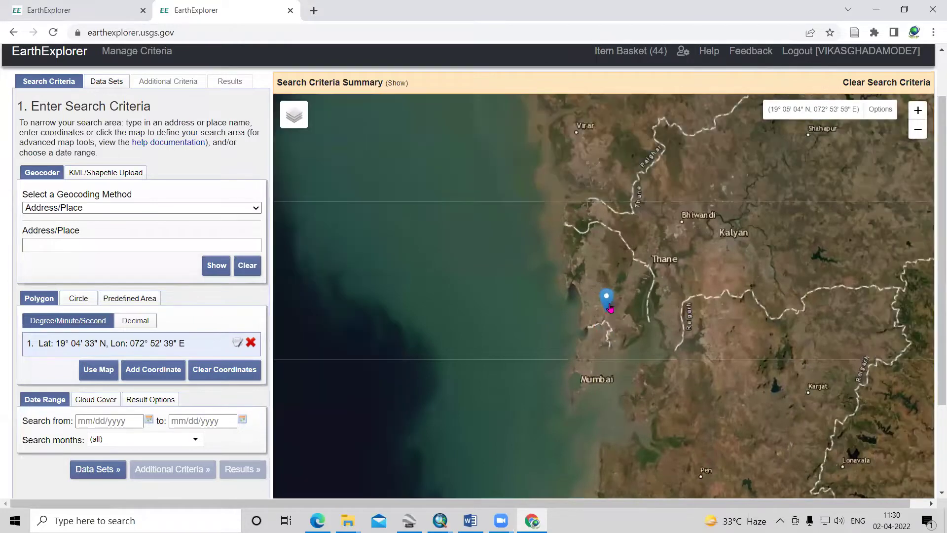
drag(610, 308, 565, 266)
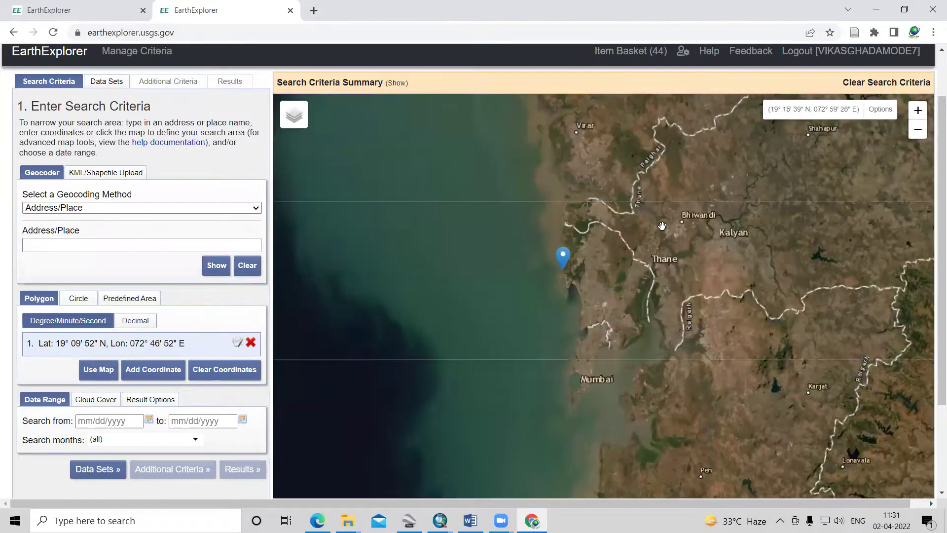
click(696, 241)
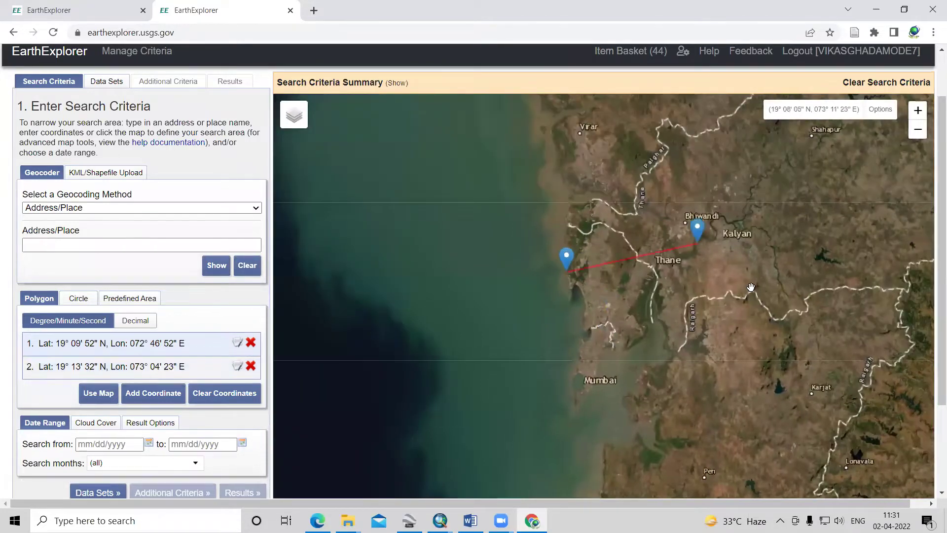
click(748, 392)
click(610, 439)
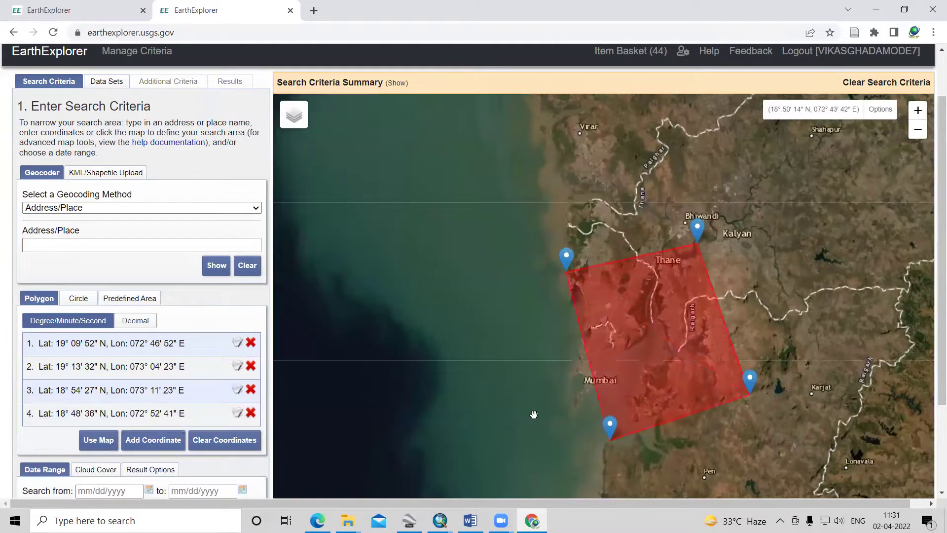
click(540, 345)
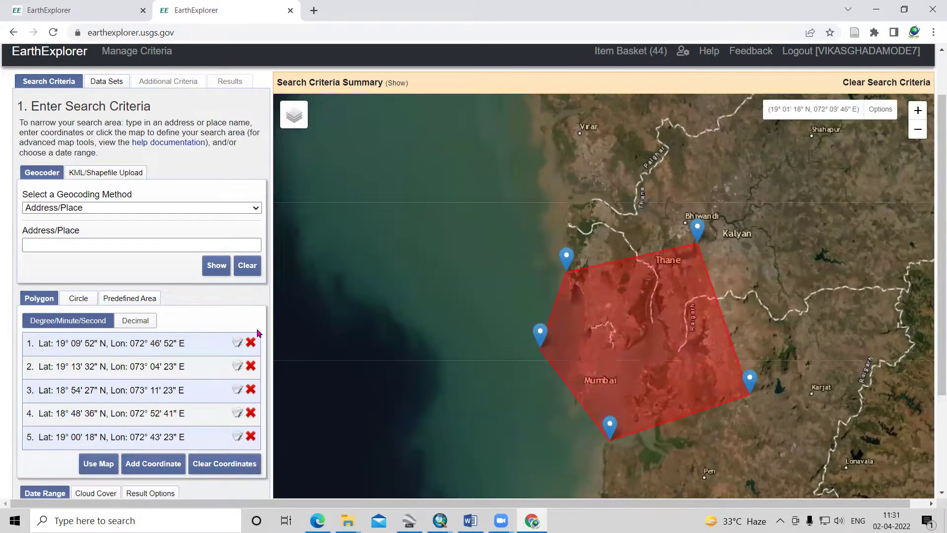
scroll(59, 446, down, 3)
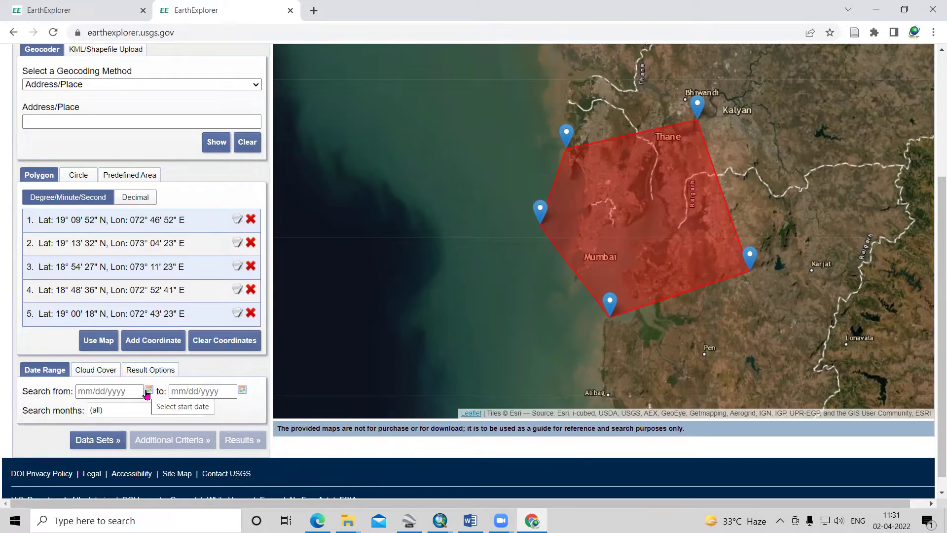
click(91, 441)
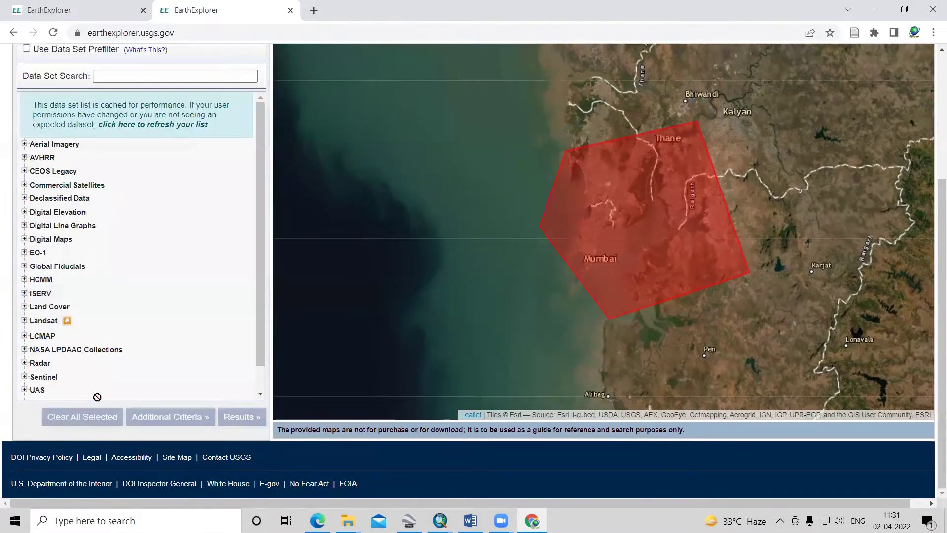
Step: Tick Landsat 8-9 OLI/TIRS C2 L2 under Landsat > Landsat Collection 2 Level-2 and continue to Additional Criteria
scroll(105, 281, up, 1)
scroll(104, 282, up, 2)
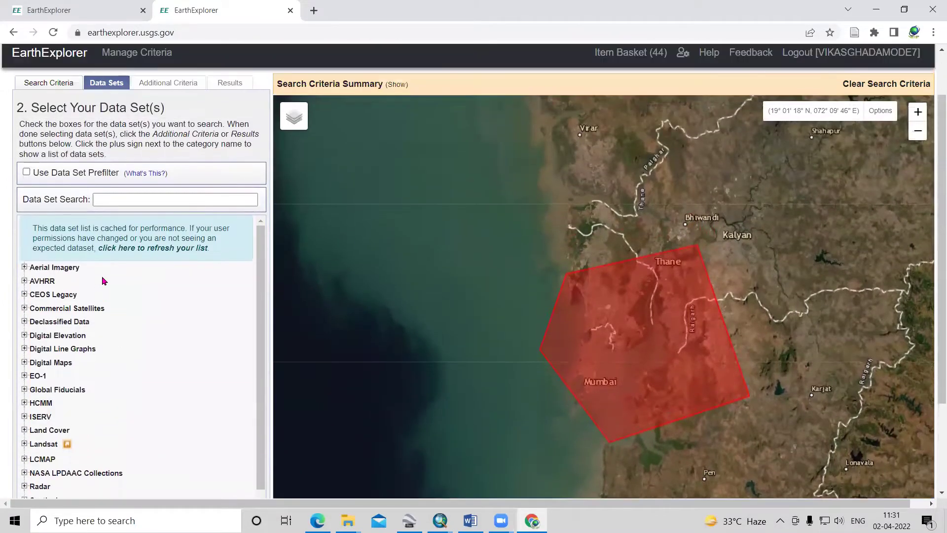
scroll(104, 281, down, 5)
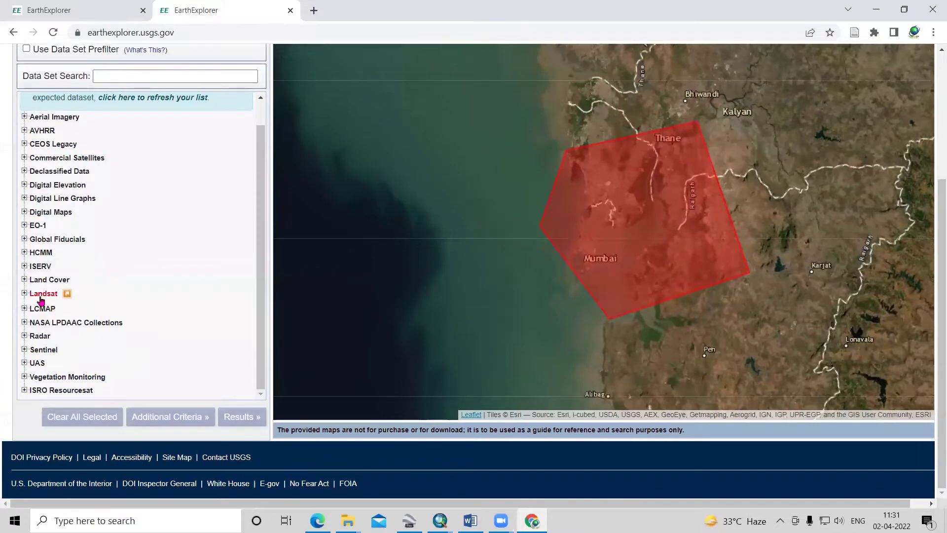
click(43, 295)
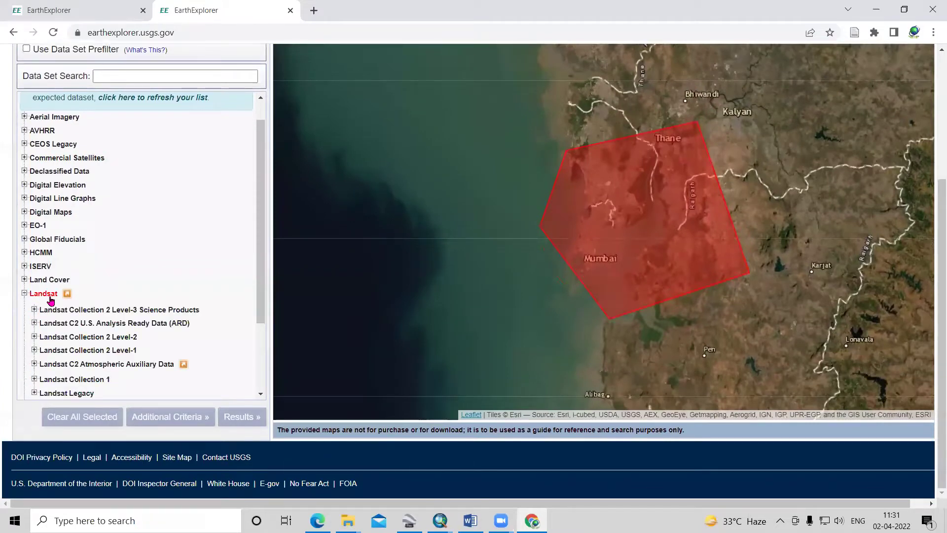
click(92, 339)
scroll(98, 325, down, 1)
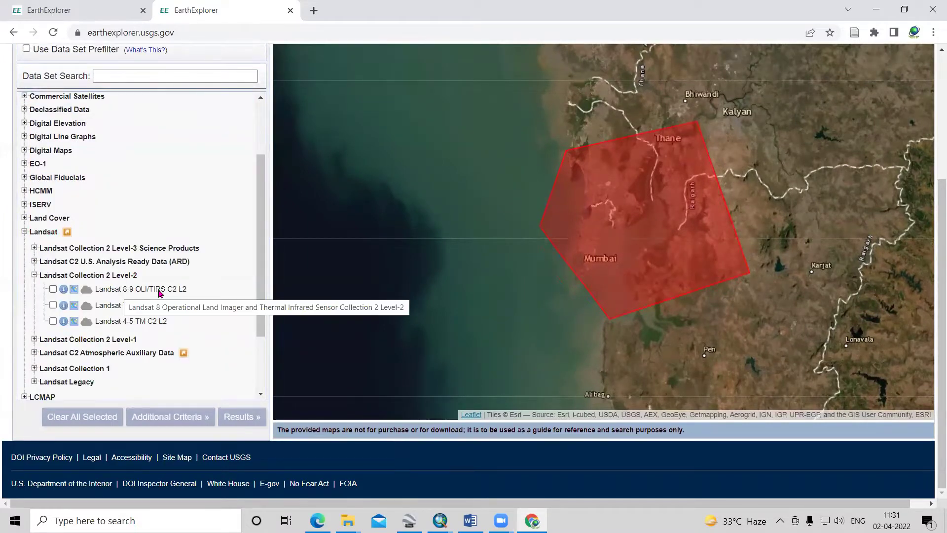
click(54, 290)
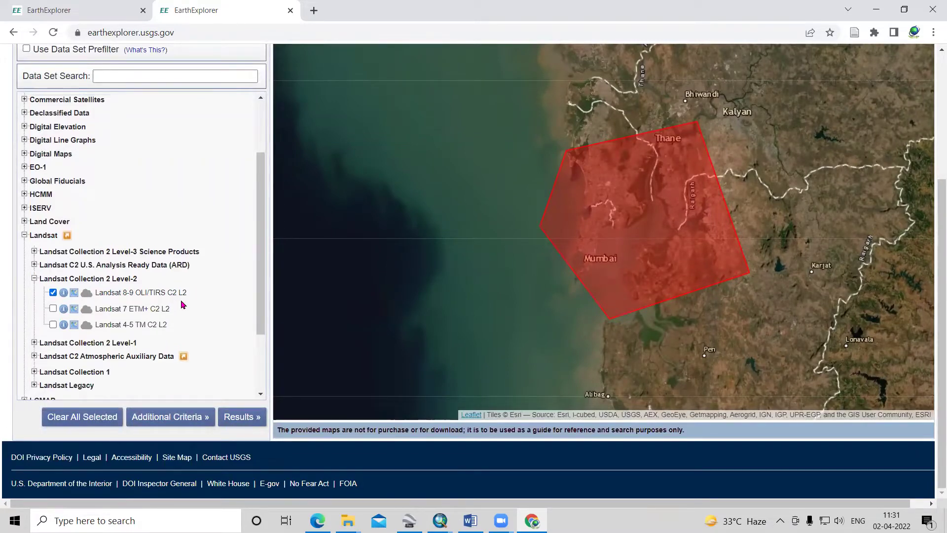
scroll(181, 305, up, 3)
scroll(221, 305, up, 2)
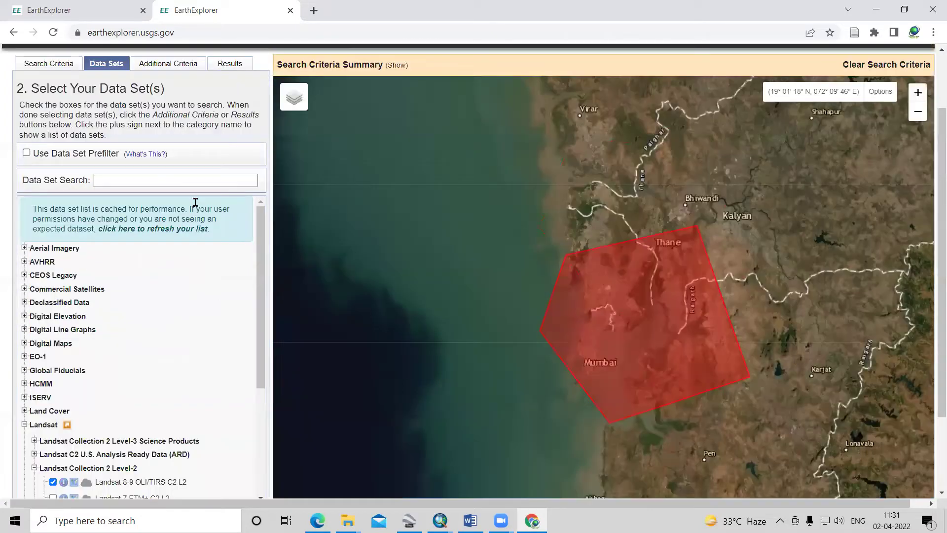
scroll(181, 170, up, 2)
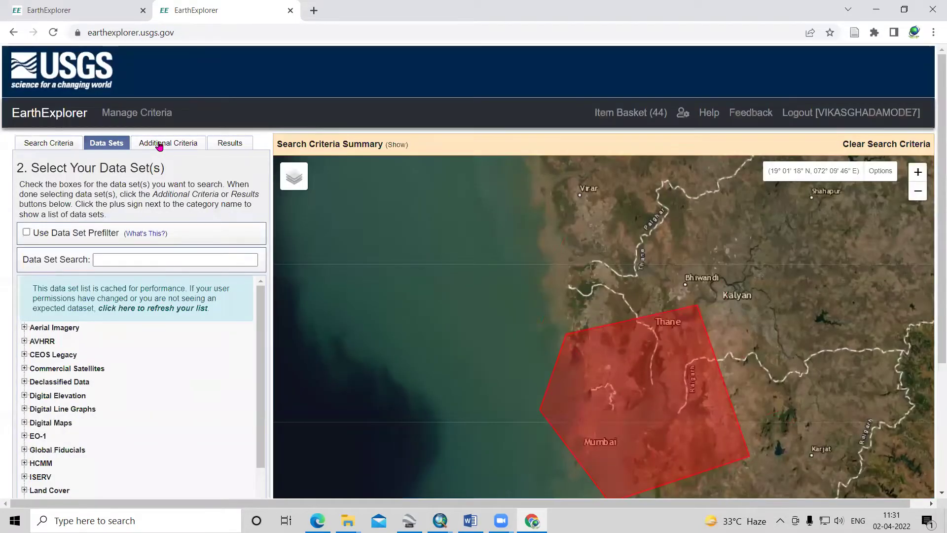
click(159, 144)
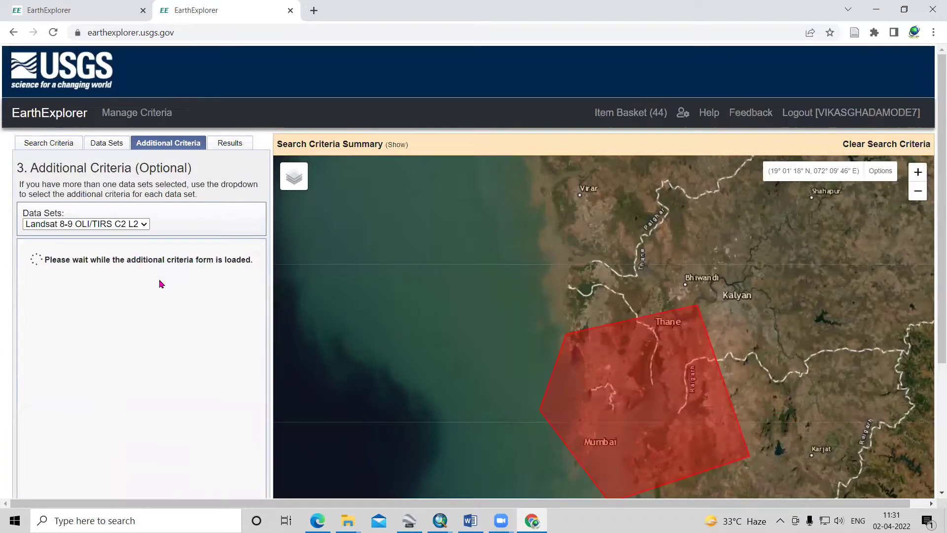
Step: Limit the Satellite criterion to 9 and list the 16 matching scenes
scroll(158, 281, down, 4)
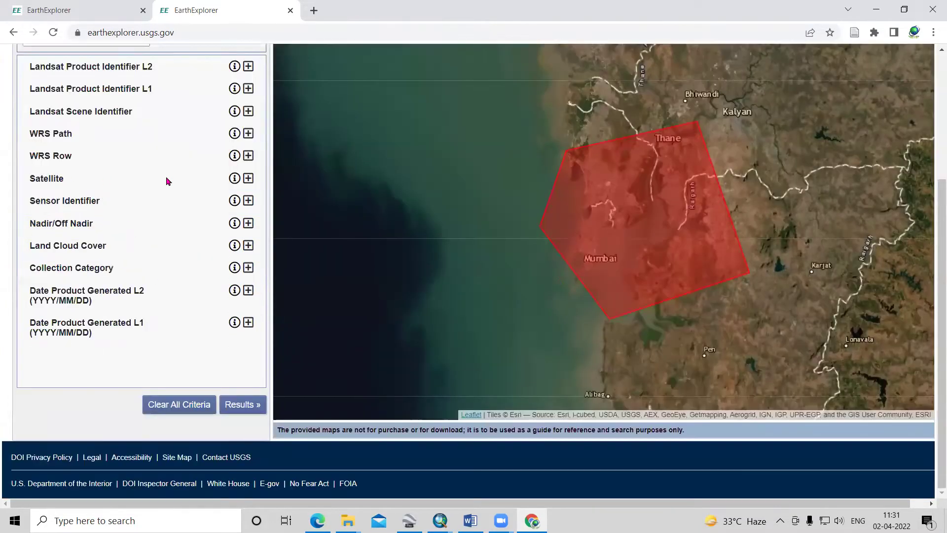
click(248, 178)
click(221, 198)
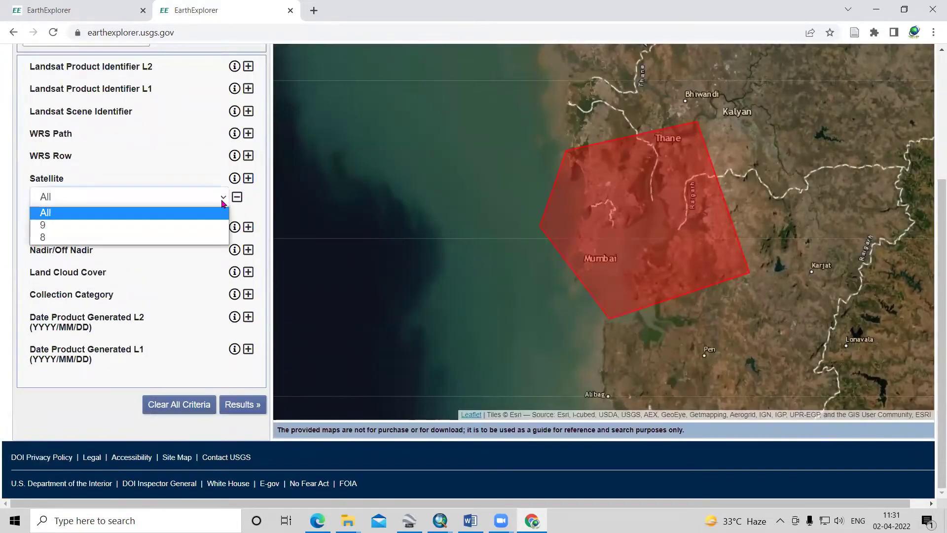
click(58, 226)
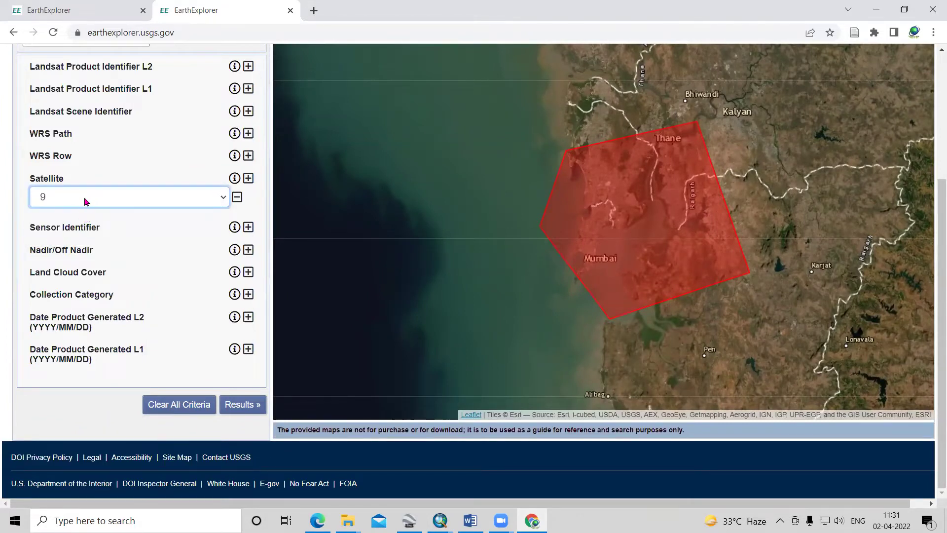
click(241, 405)
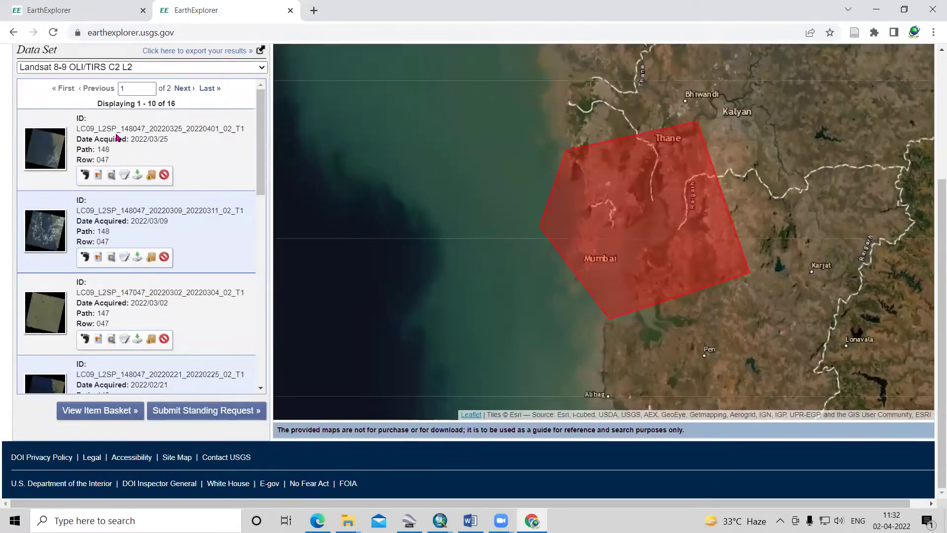
Step: Highlight the LC09 prefix and the acquisition date in the first scene ID
drag(77, 128, 98, 128)
click(128, 129)
drag(122, 128, 180, 127)
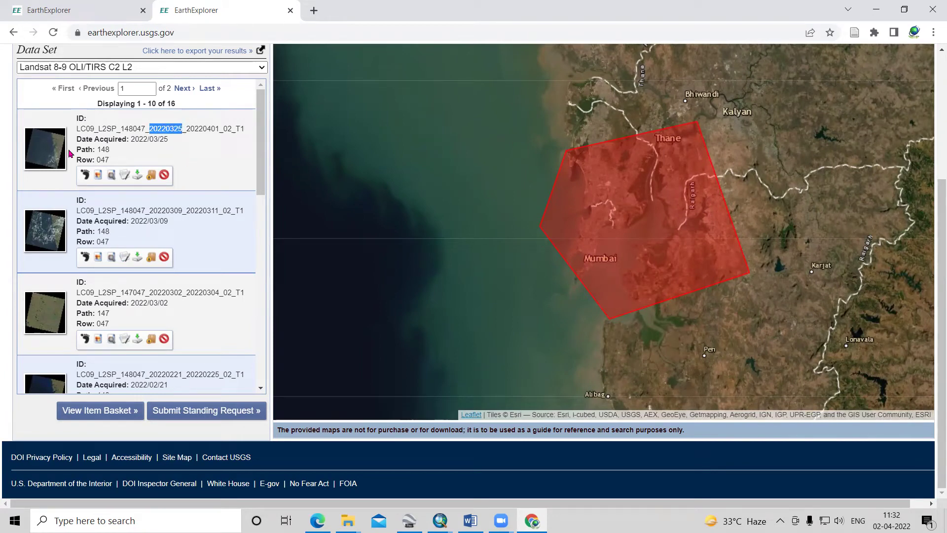
Step: Overlay the 2022/02/21 scene (path 148, row 047) on the map and view its full metadata
scroll(40, 313, down, 3)
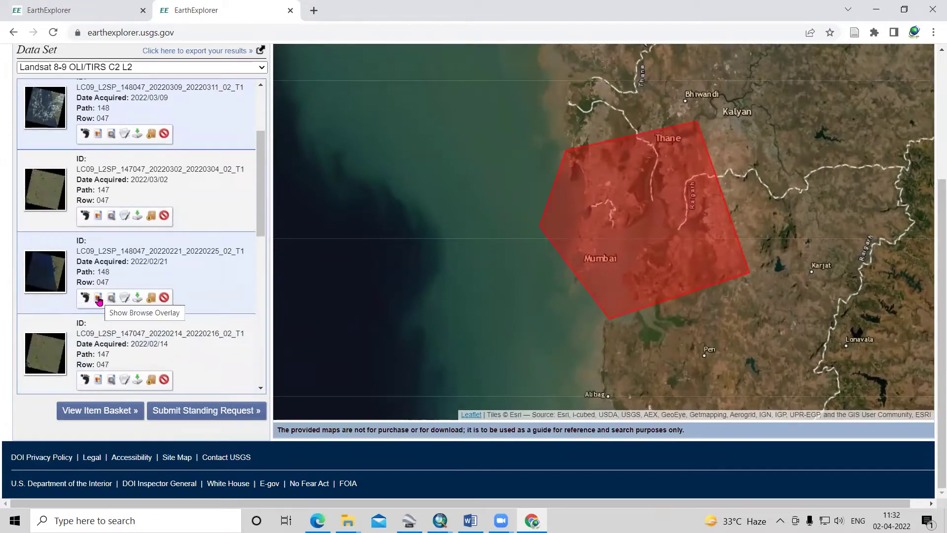
click(99, 299)
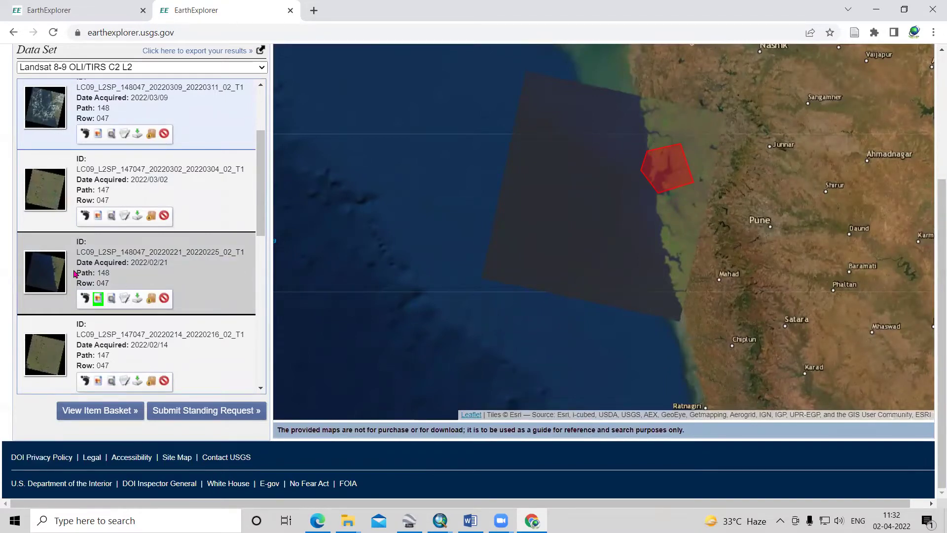
click(125, 303)
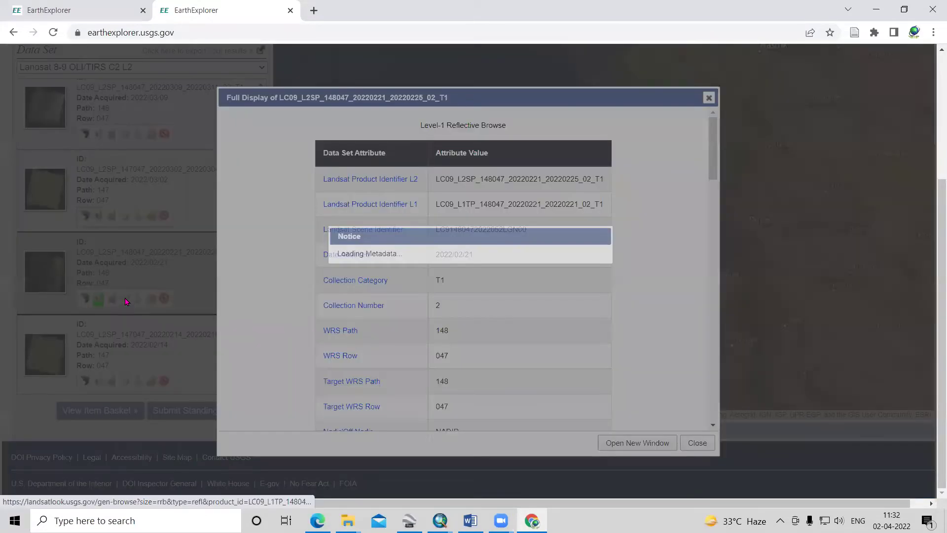
scroll(522, 284, down, 5)
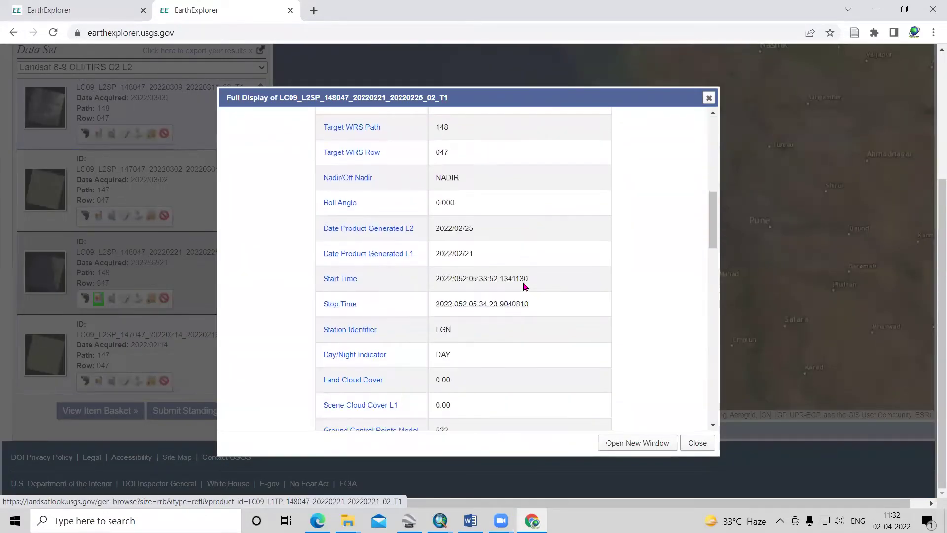
scroll(524, 286, down, 3)
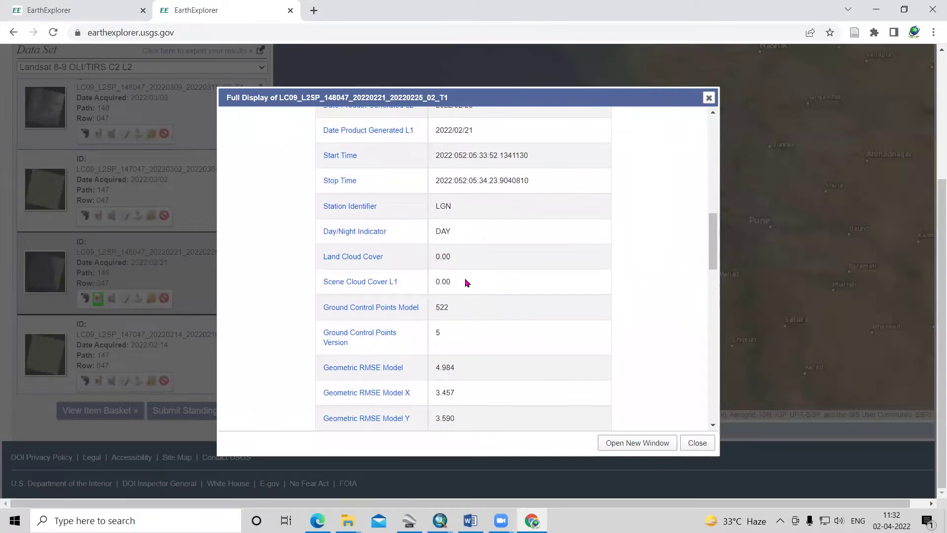
scroll(466, 281, up, 8)
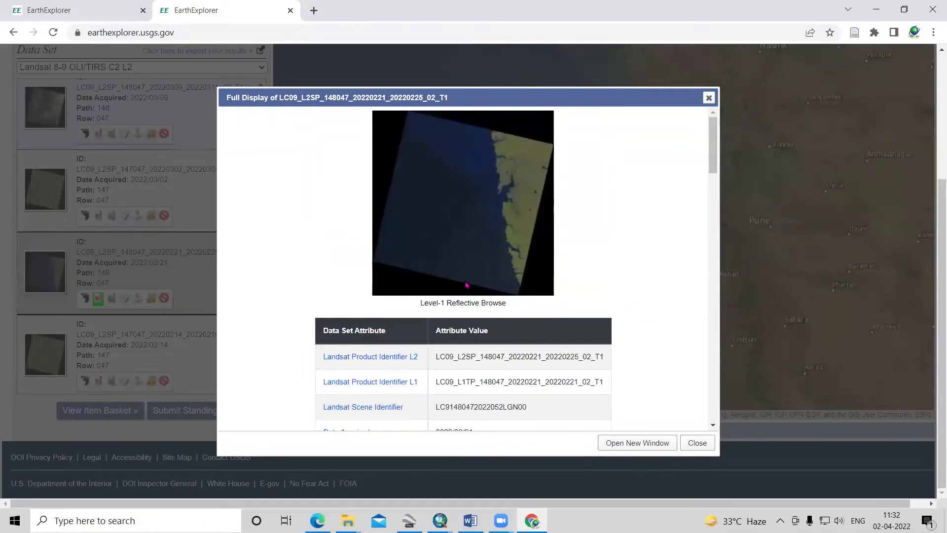
click(705, 99)
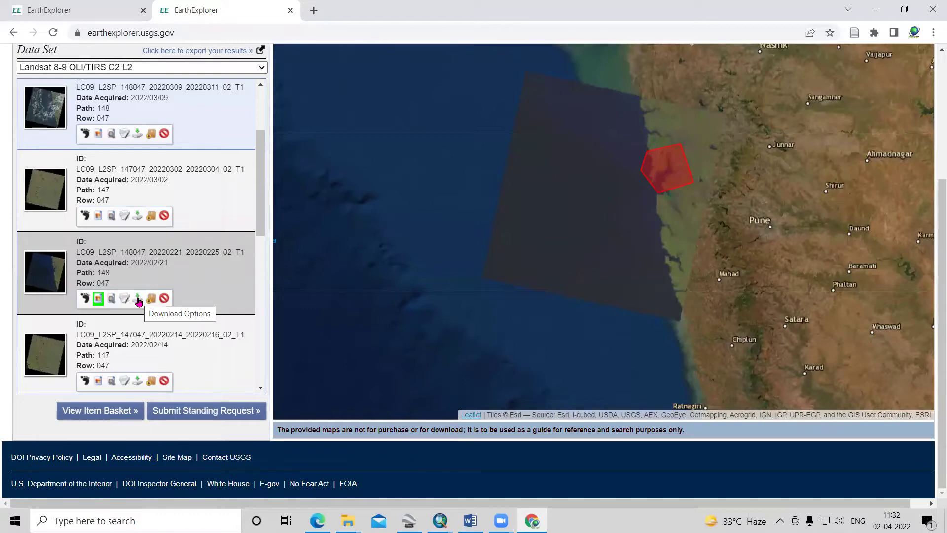
Step: Start downloading the 2022/02/21 scene's 598.87 MiB Level-2 product bundle from Download Options
click(138, 301)
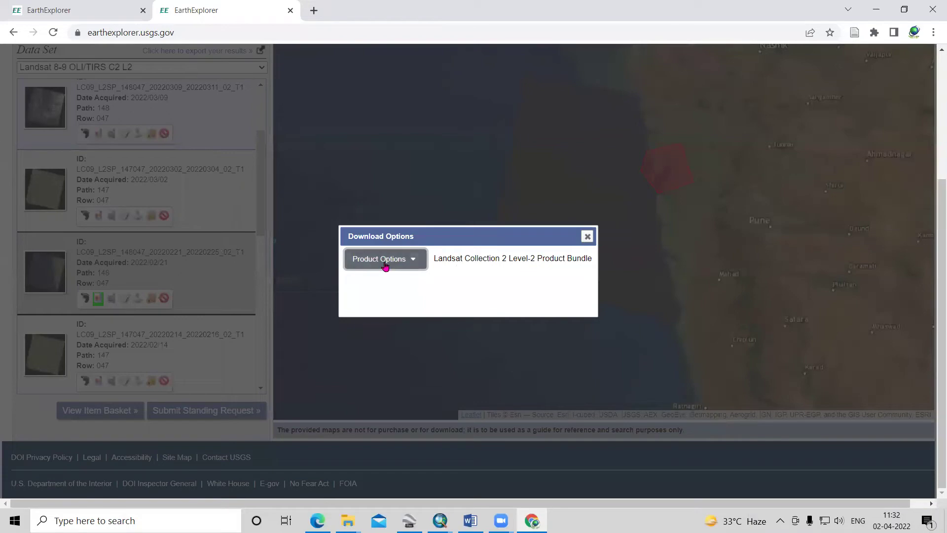
click(385, 265)
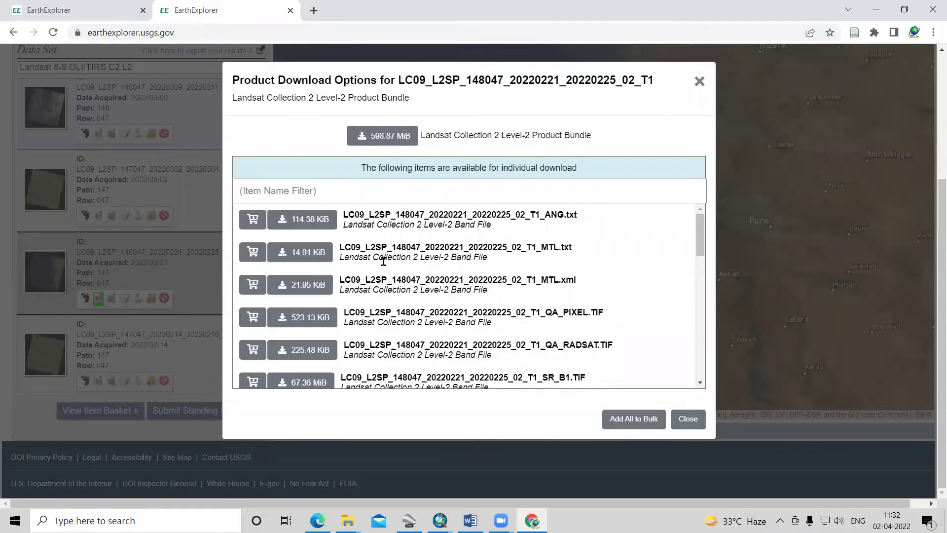
scroll(383, 262, down, 10)
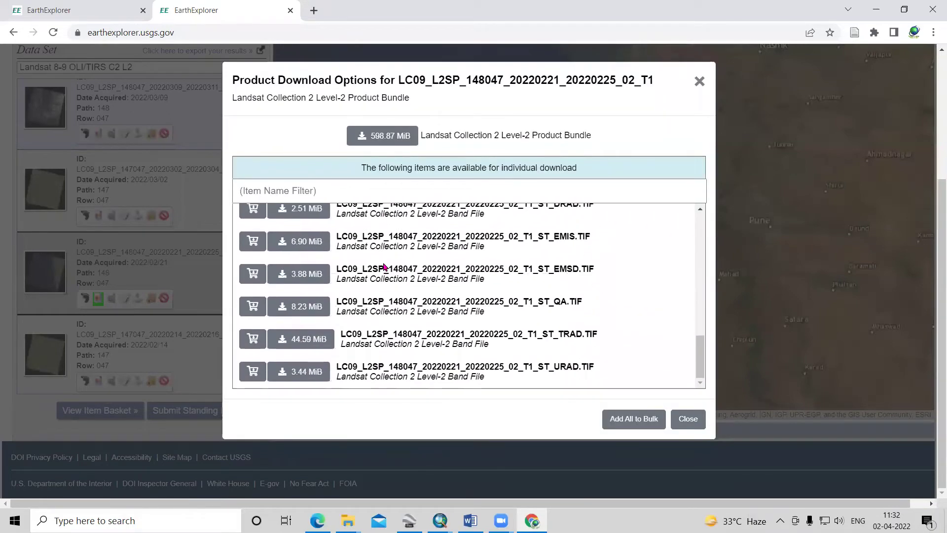
scroll(381, 265, up, 8)
scroll(381, 265, up, 2)
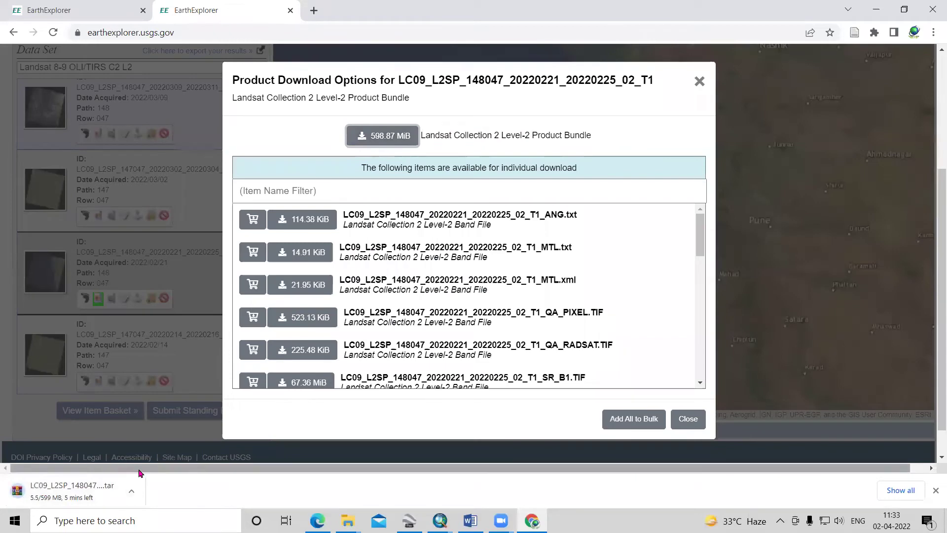
Step: Open the extracted LC09_L2SP_148047_20220221_20220225_02_T1 folder, copy its path, and switch to ArcMap
mouse_move(348, 519)
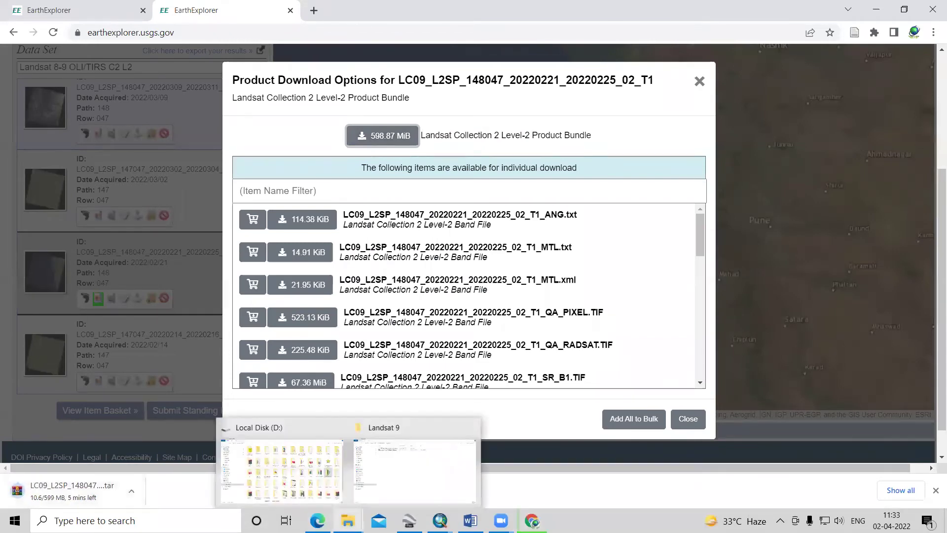
click(368, 463)
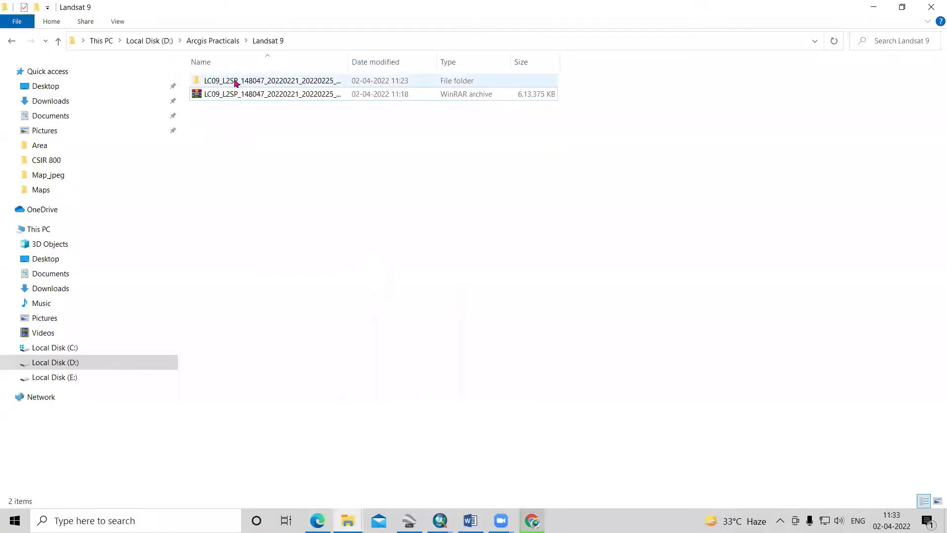
double_click(235, 82)
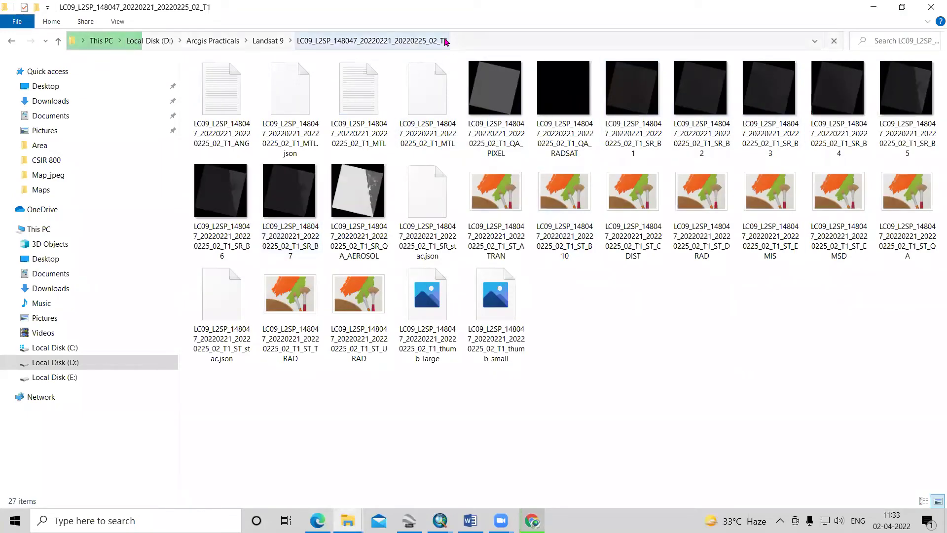
click(464, 40)
key(ctrl+c)
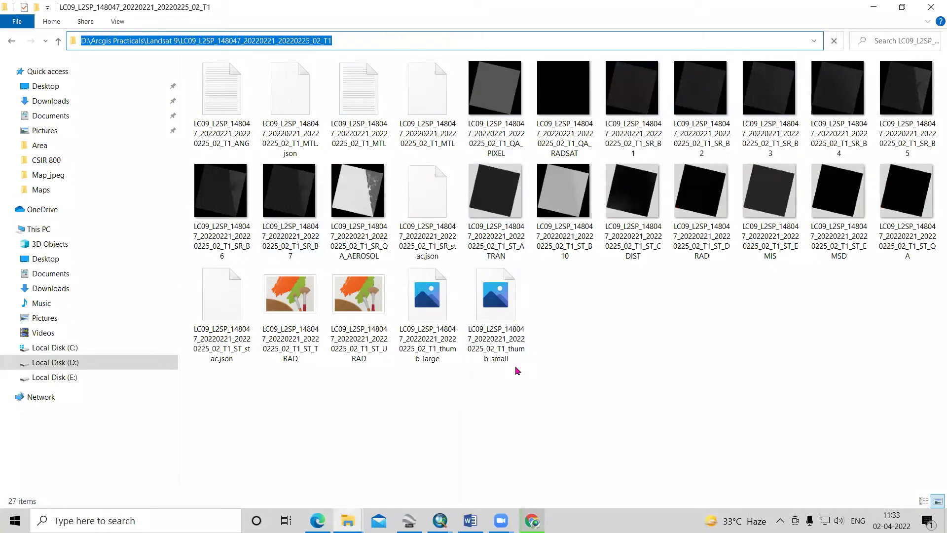
mouse_move(440, 520)
click(570, 484)
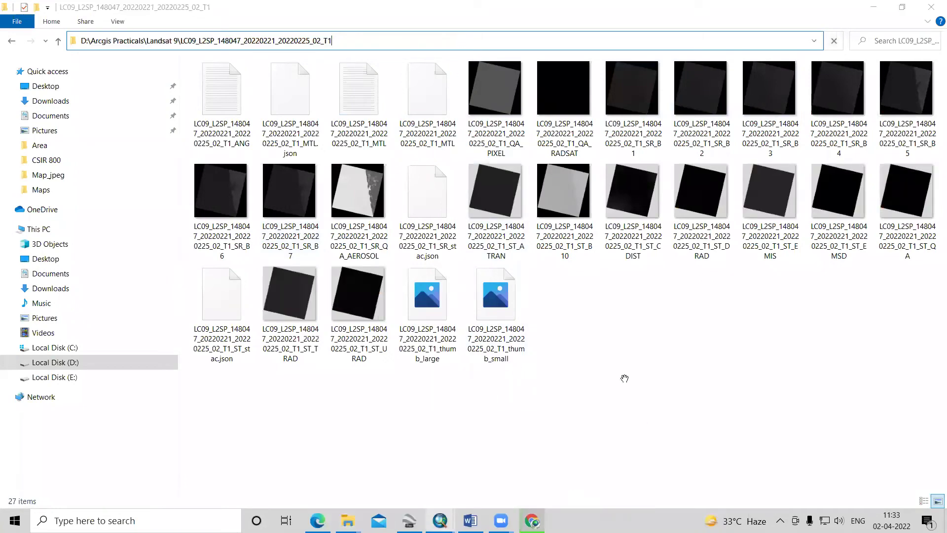
Step: Point the Catalog at the pasted scene folder and add SR_B1.TIF to the map
mouse_move(940, 175)
click(863, 129)
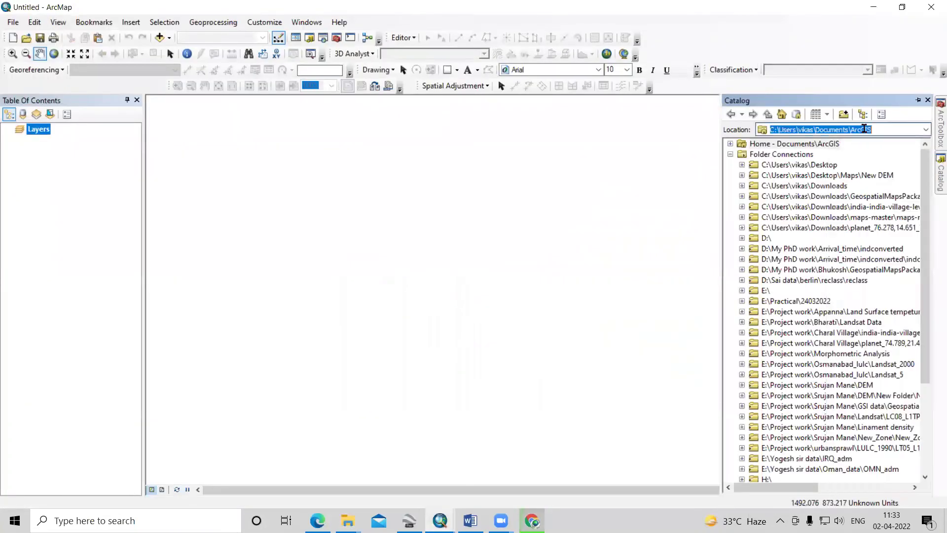
key(ctrl+v)
key(Return)
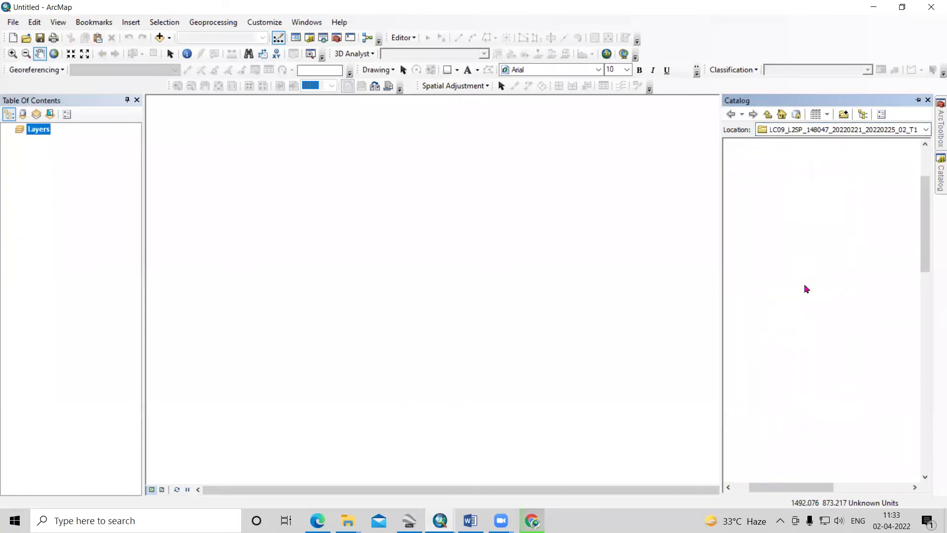
drag(719, 377, 653, 376)
scroll(750, 345, down, 1)
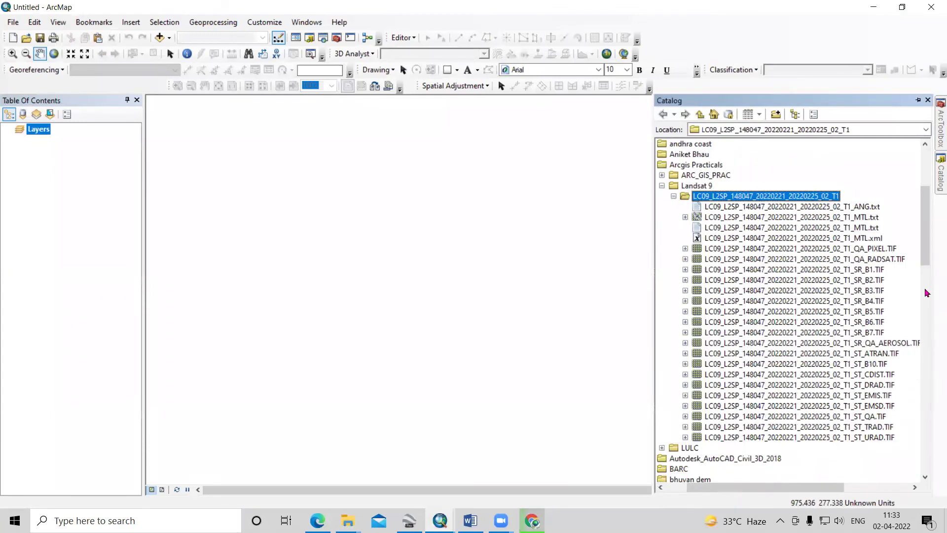
drag(873, 271, 554, 307)
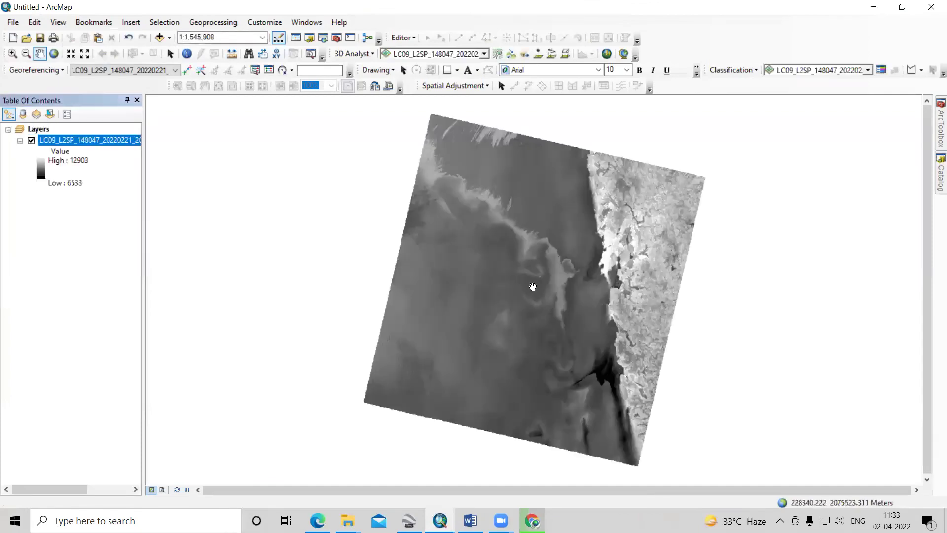
Step: Zoom into the Mumbai coastline down to pixel level, then return to full extent
click(12, 54)
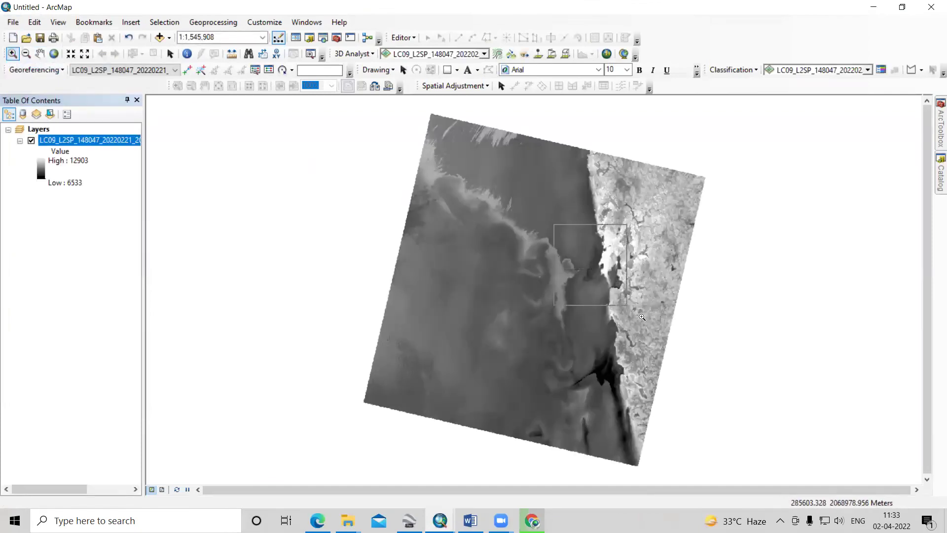
drag(642, 317, 642, 317)
drag(507, 215, 663, 381)
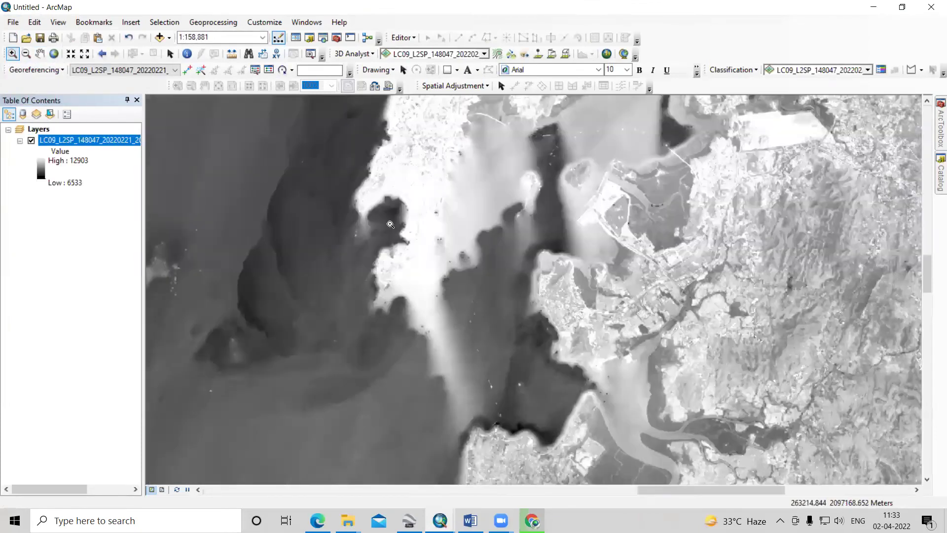
drag(575, 292, 582, 298)
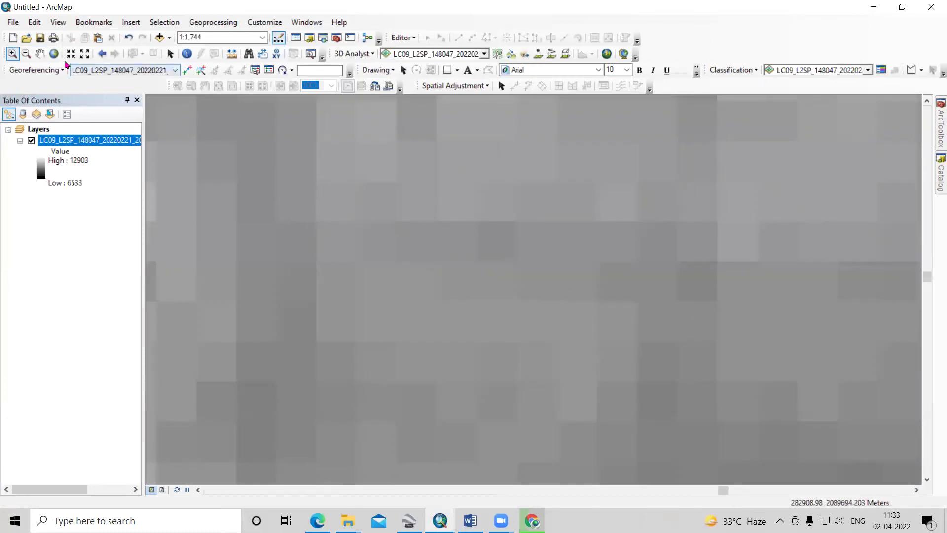
click(55, 55)
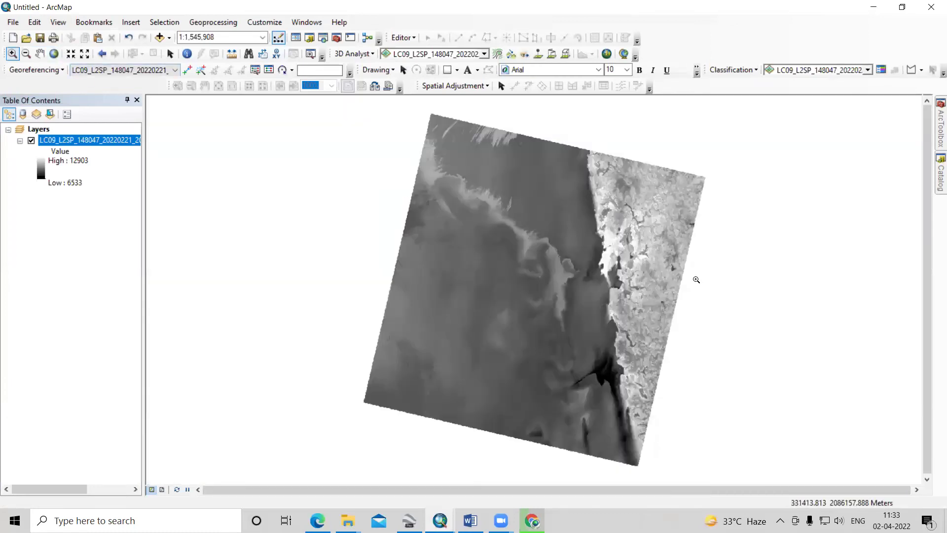